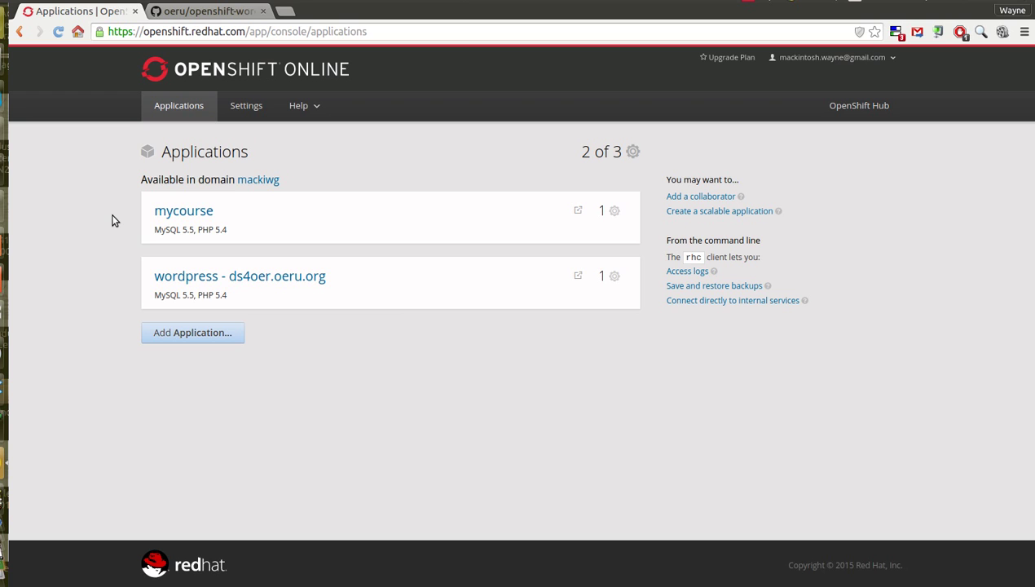
- Open the mycourse application to view its PHP 5.4 and MySQL 5.5 cartridges
click(161, 217)
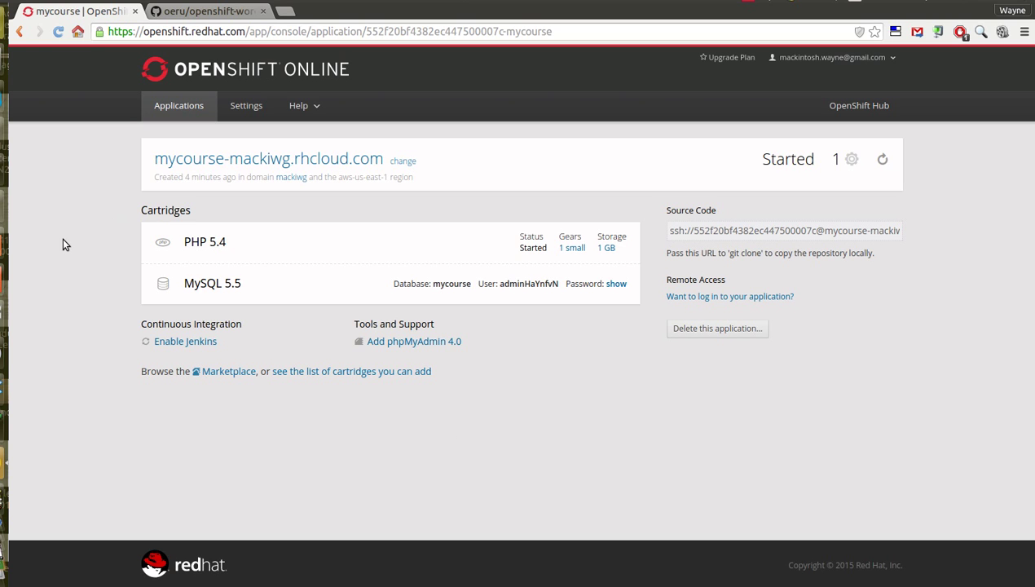
- Launch the mycourse-mackiwg.rhcloud.com installer and continue with English (United States)
click(174, 165)
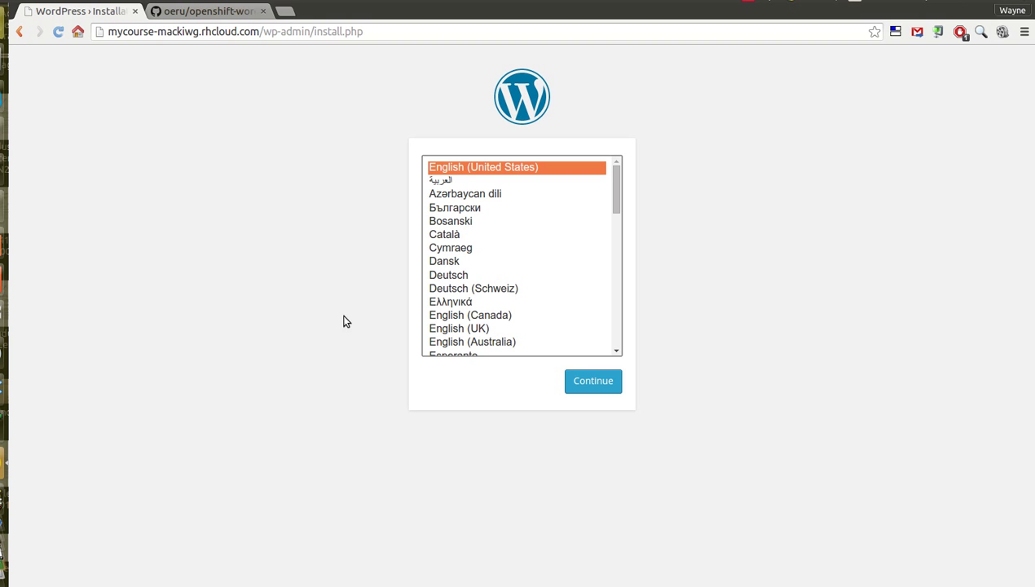
click(593, 381)
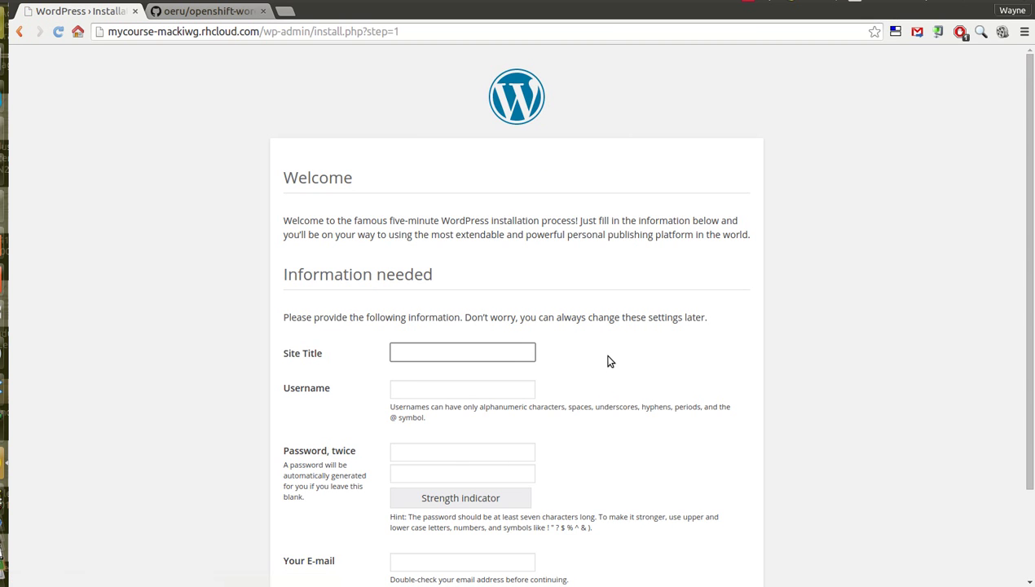
- Enter 'Open course' as the site title
scroll(599, 375, down, 3)
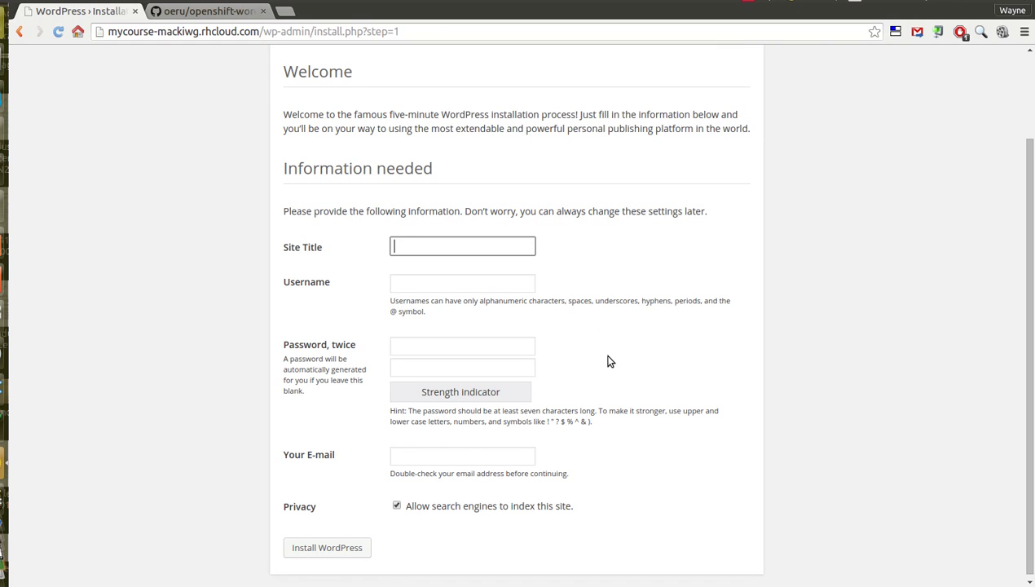
text(Open course)
scroll(616, 249, down, 1)
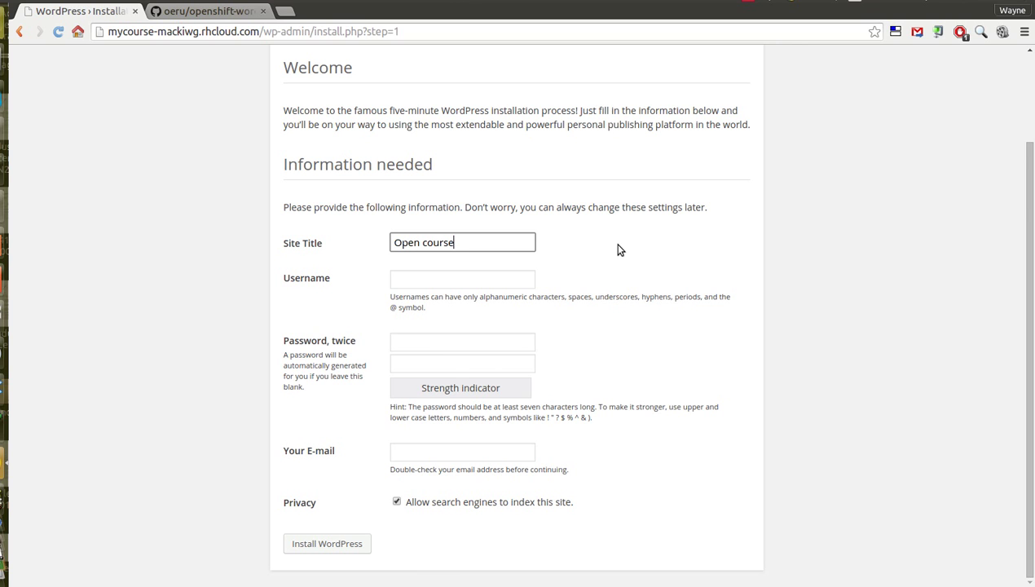
- Set the administrator username to Admin using the autocomplete suggestion
click(465, 286)
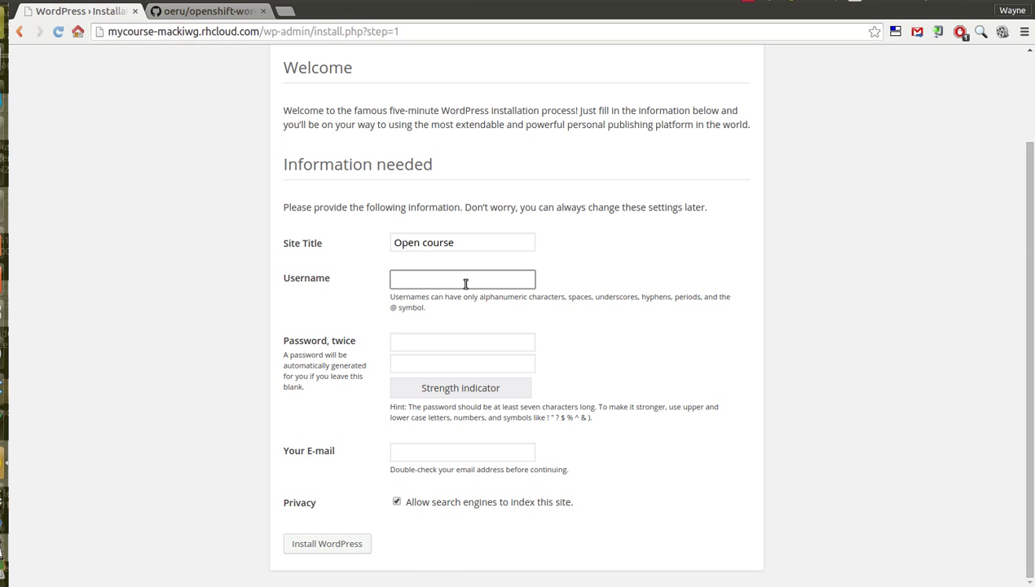
text(Admin)
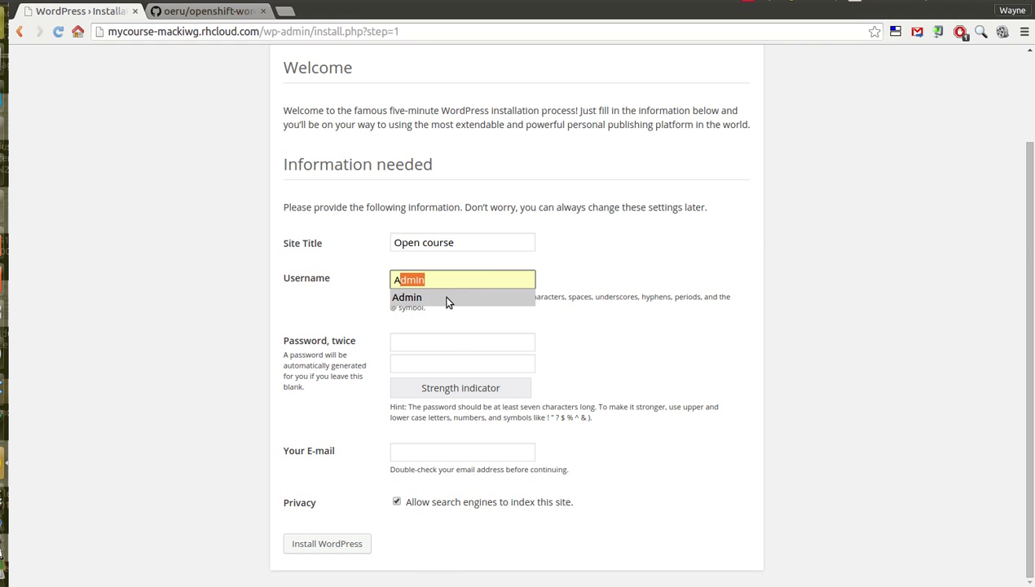
click(447, 298)
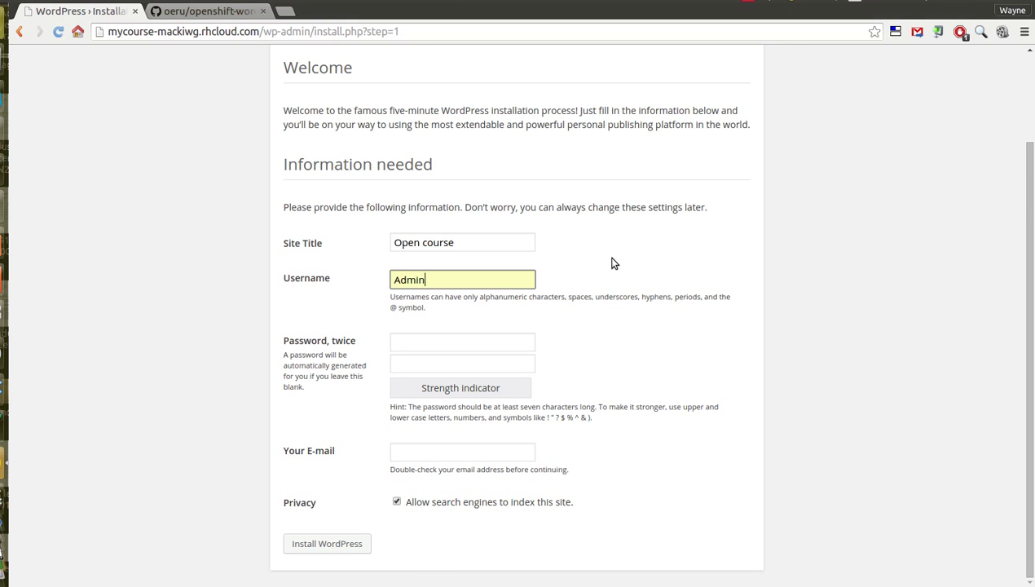
- Enter the administrator password in both password fields
click(438, 343)
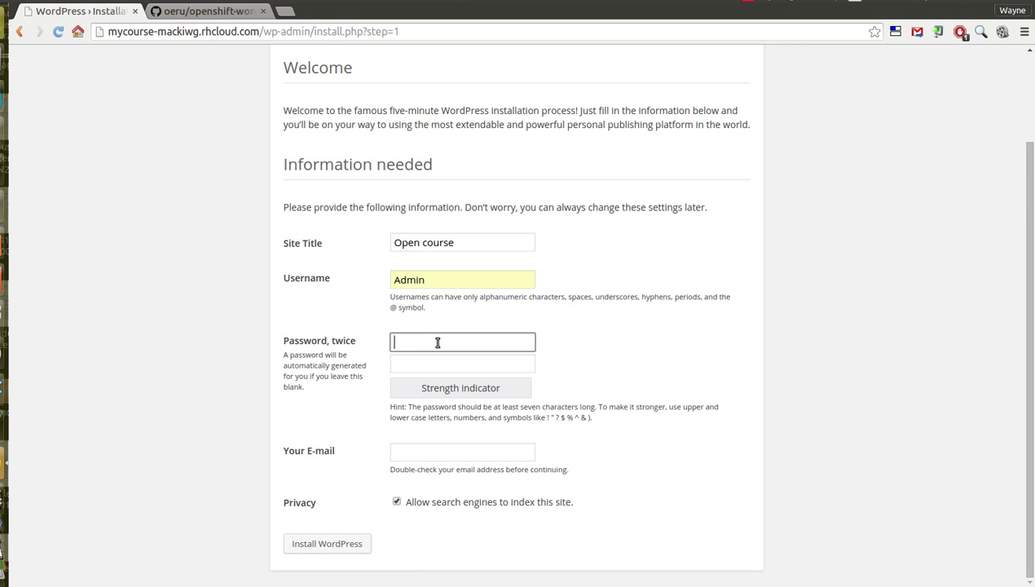
text(pass)
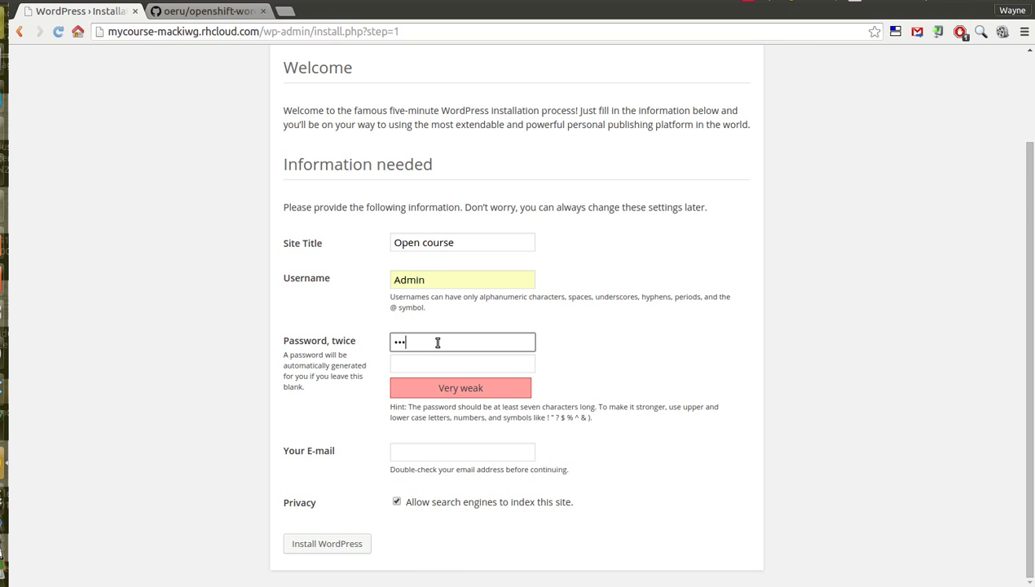
text(word123)
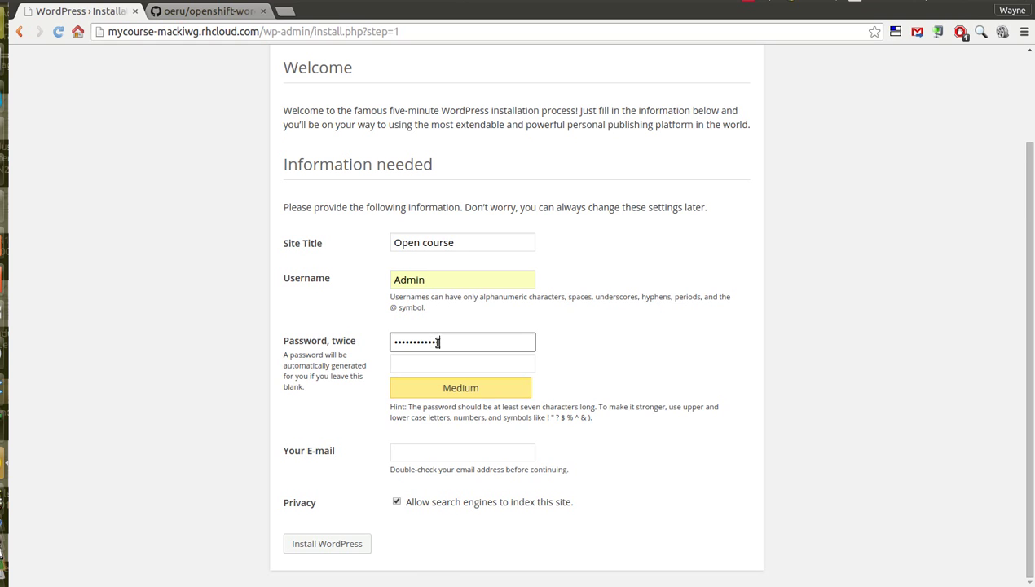
click(428, 364)
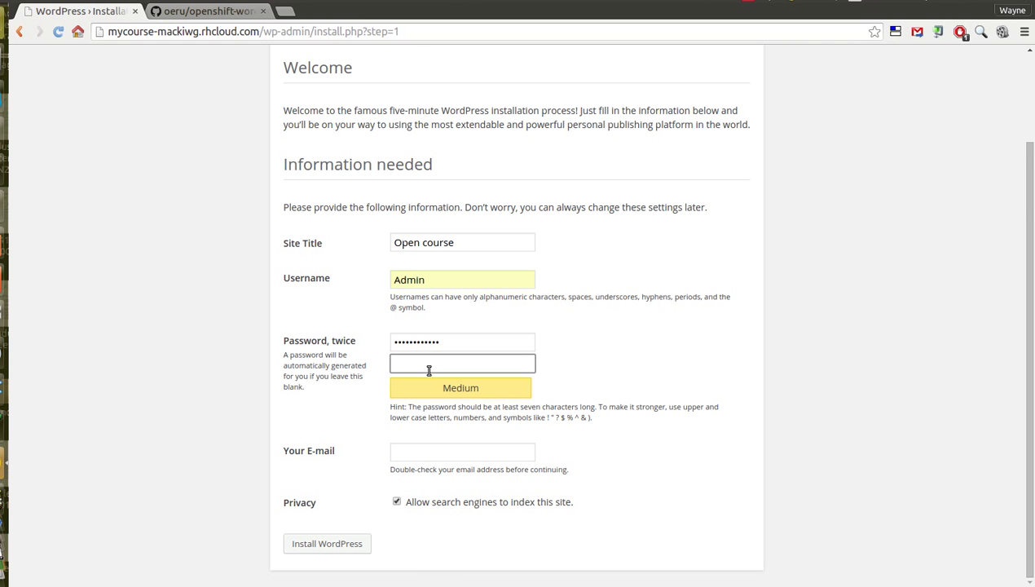
text(passwo)
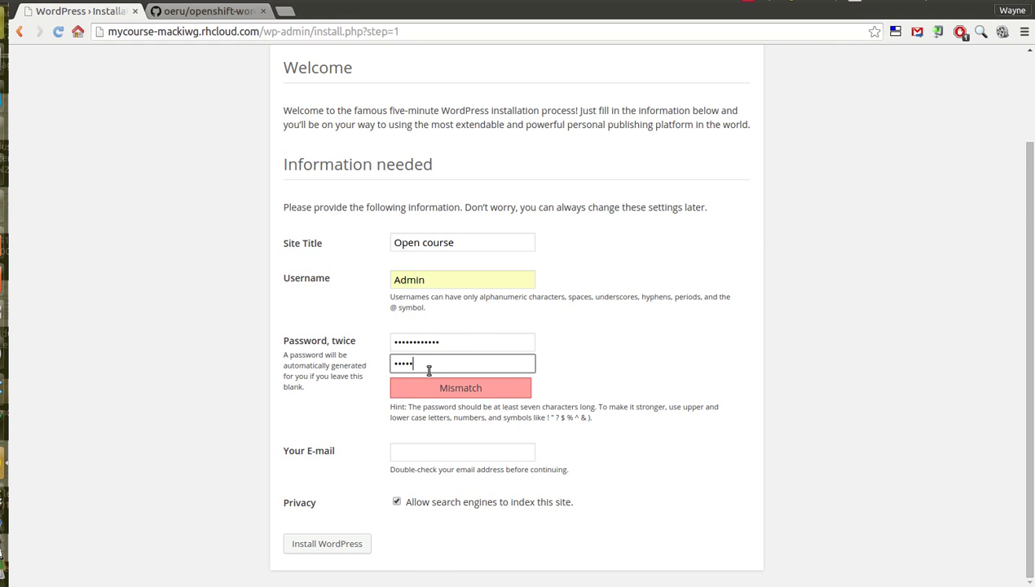
text(rd1234)
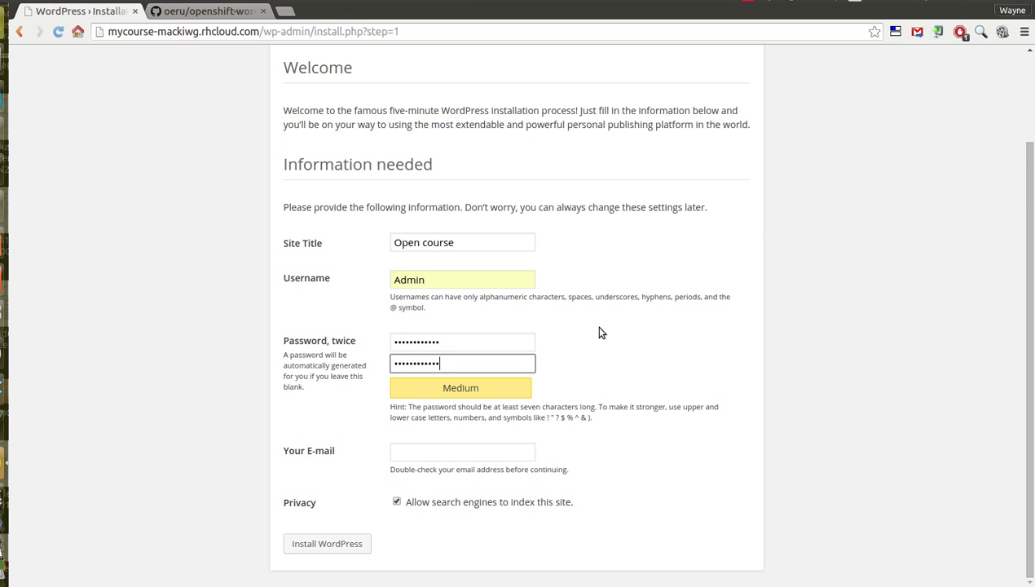
- Fill in the administrator's e-mail address from the browser suggestion
click(422, 447)
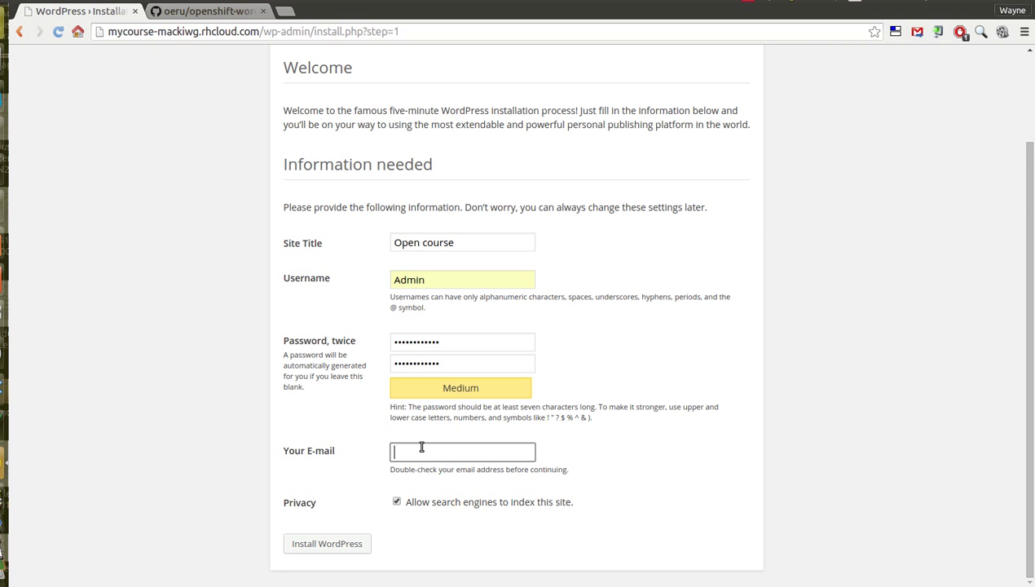
text(ma)
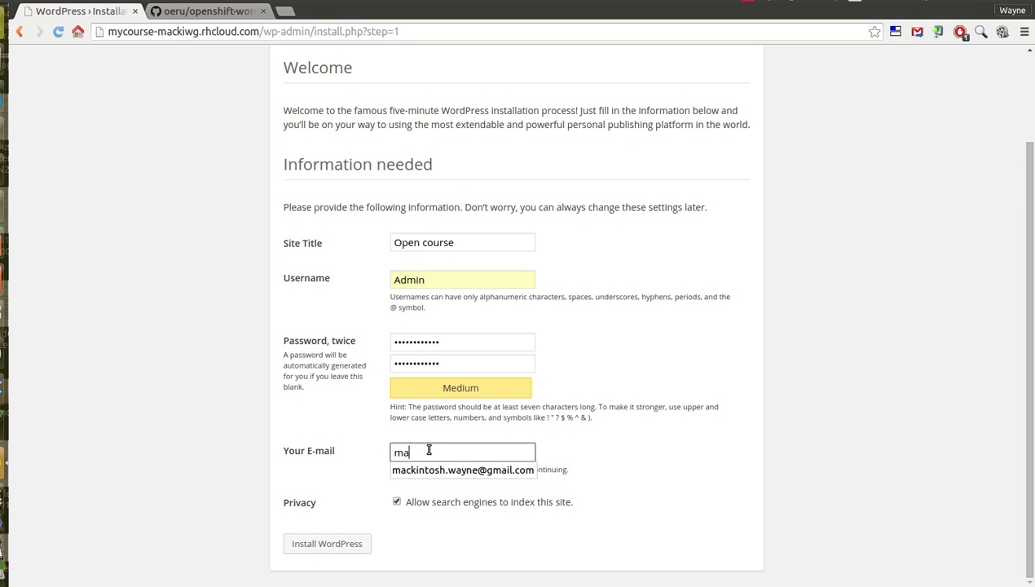
click(427, 470)
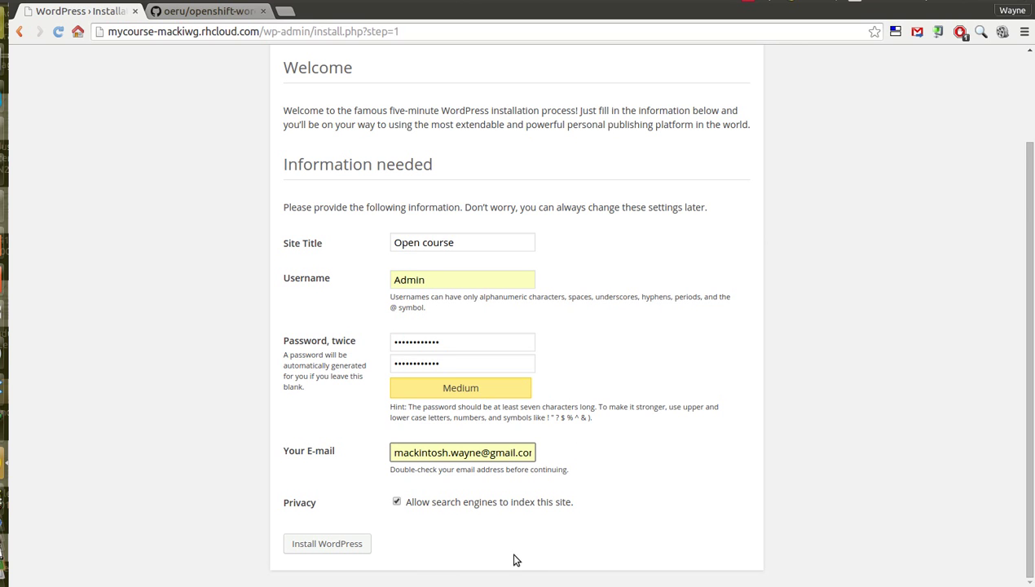
- Install WordPress and go from the Success page to the login screen
click(343, 548)
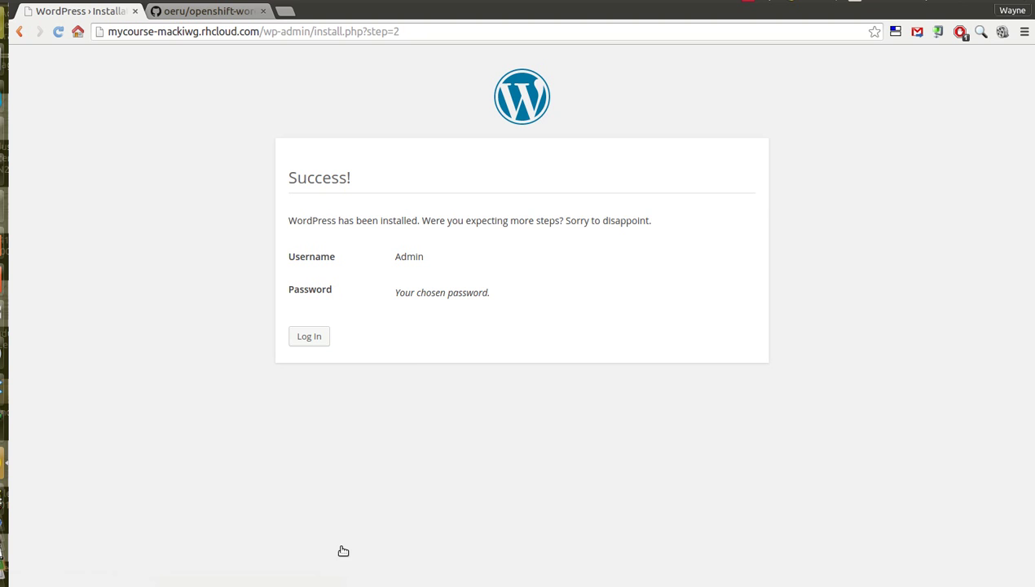
click(309, 343)
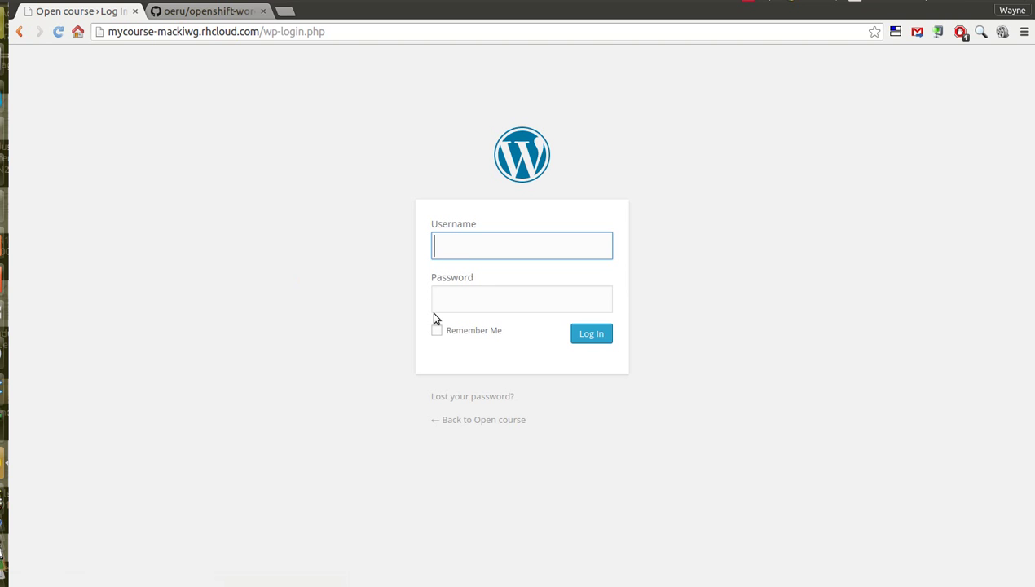
- Log in as Admin, re-entering the password after the first attempt fails
text(A)
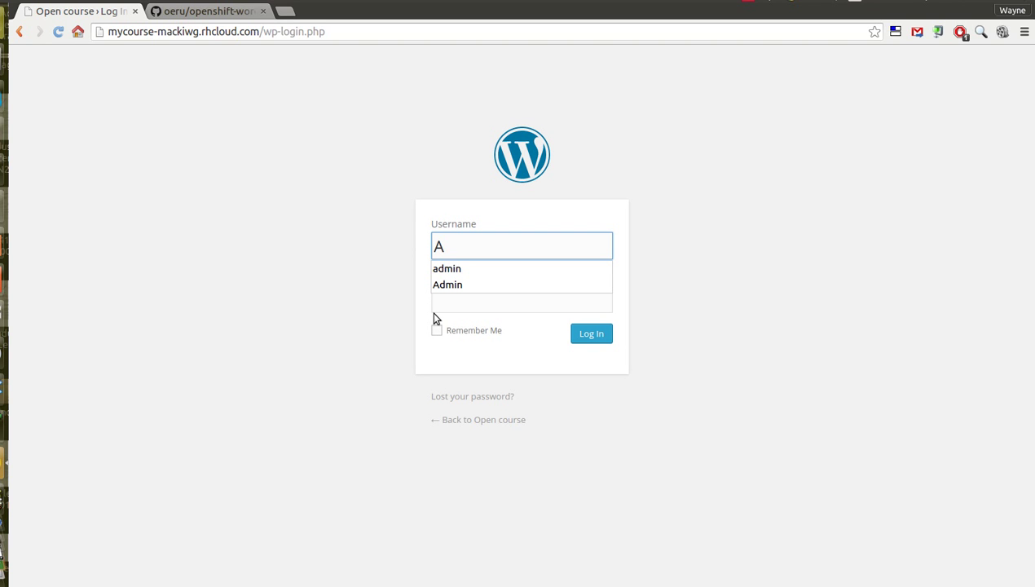
text(dmin)
click(494, 307)
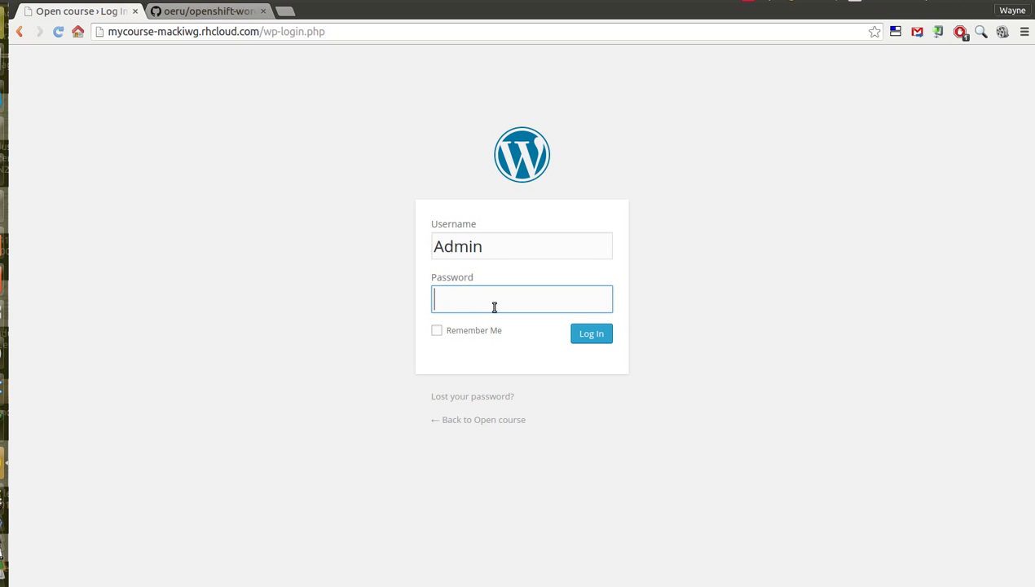
text(*************)
click(584, 339)
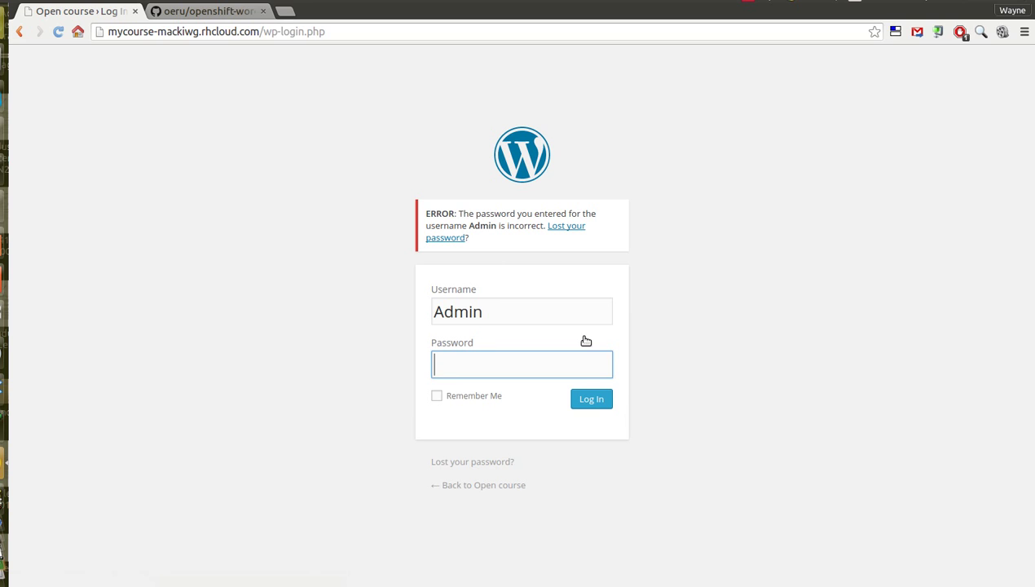
text(abcdefghijkl)
click(592, 401)
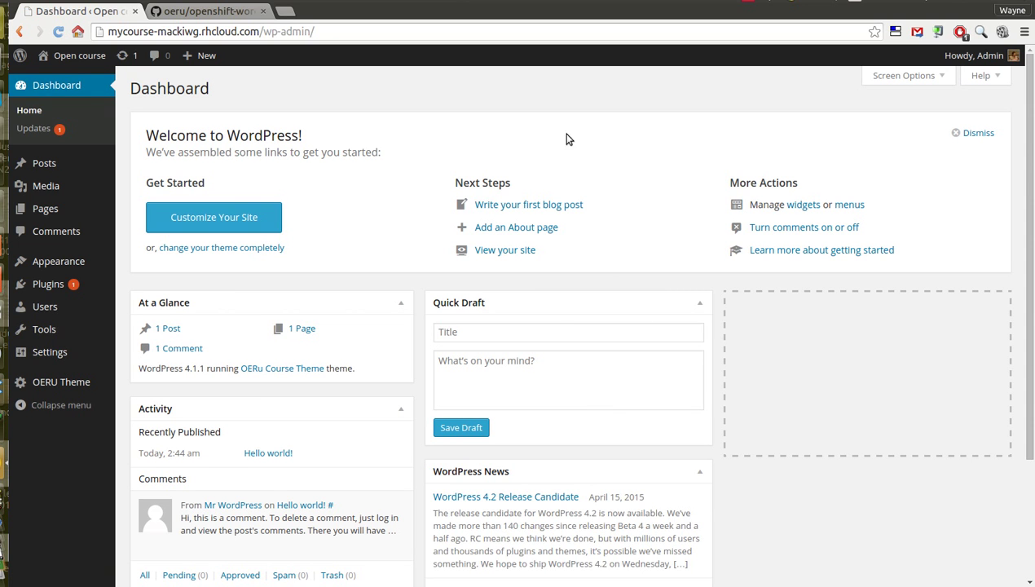
- Open Visit Site in a new browser tab
mouse_move(73, 56)
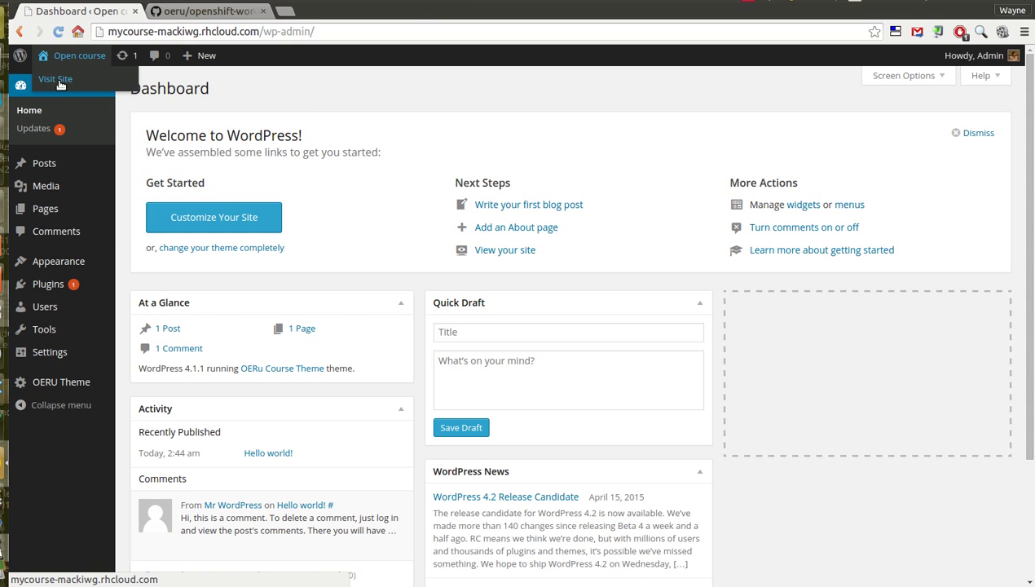
right_click(61, 82)
click(110, 92)
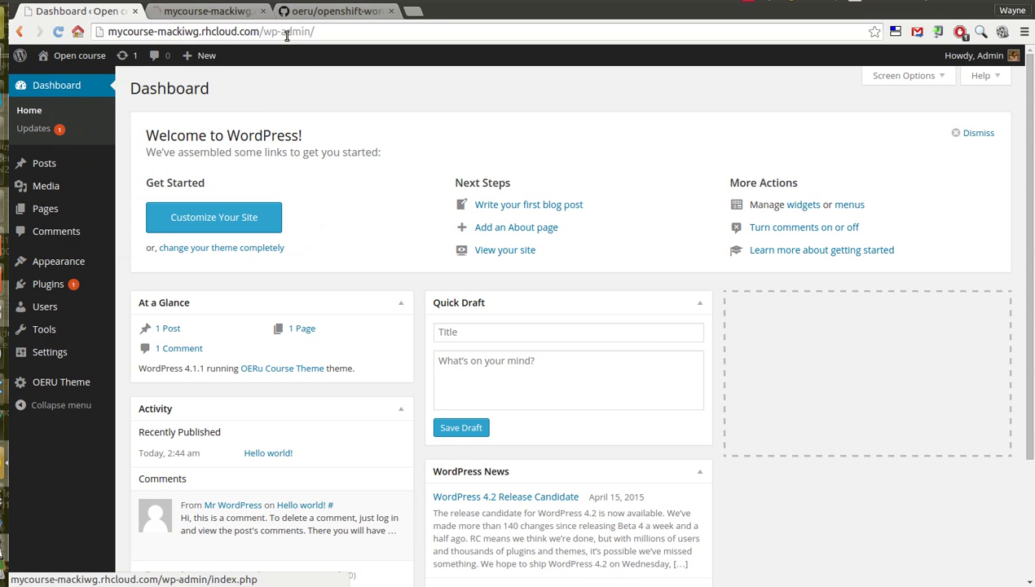
- Switch to the mycourse-mackiwg tab and browse the live site's Sample Page
click(214, 13)
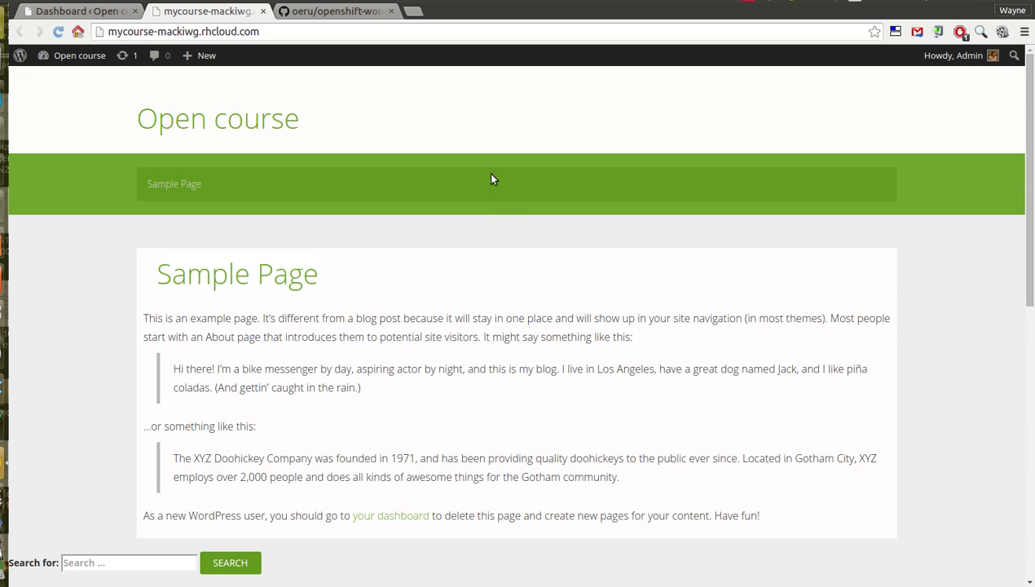
scroll(492, 179, down, 1)
scroll(492, 179, up, 1)
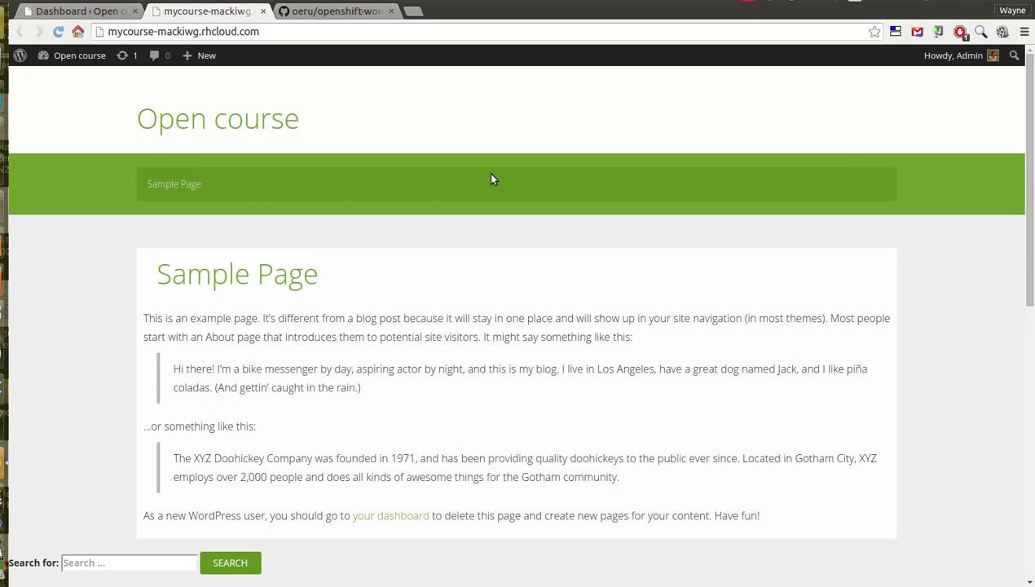